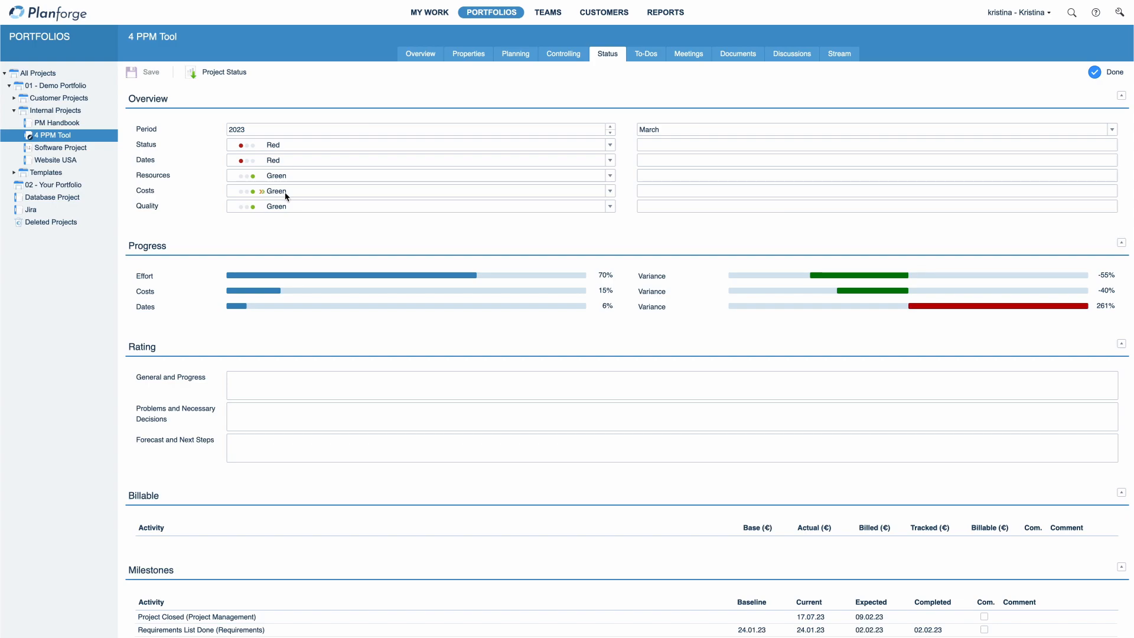
- Close the March 2023 report and create a new status report for the 4 PPM Tool project with the period June 2023
{"action": "left_click", "coordinate": [1096, 74]}
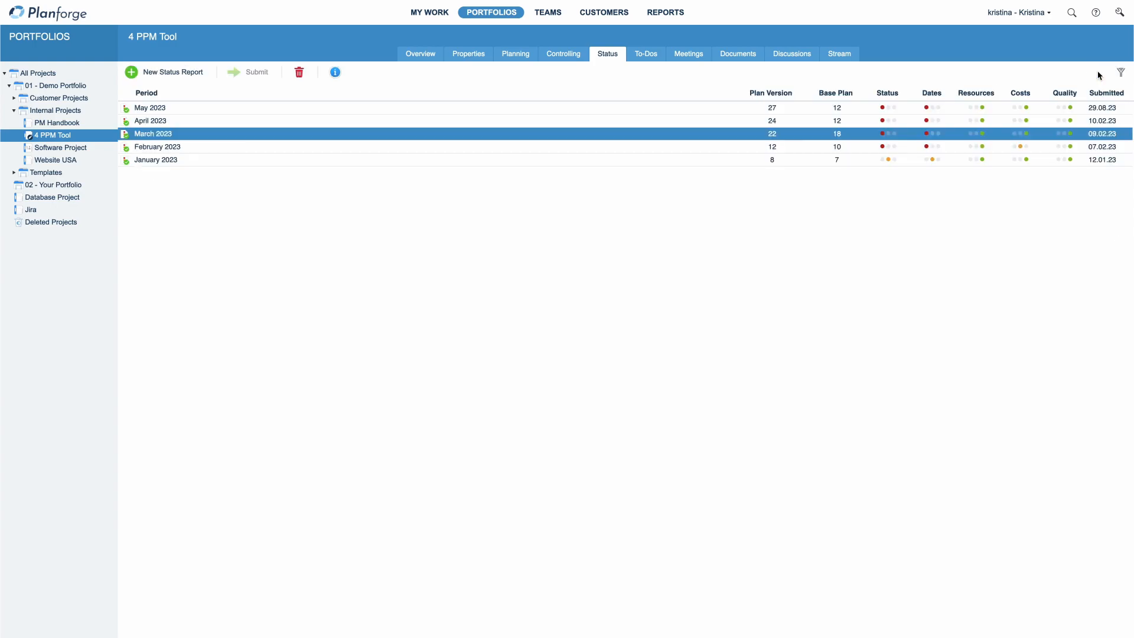
{"action": "left_click", "coordinate": [176, 73]}
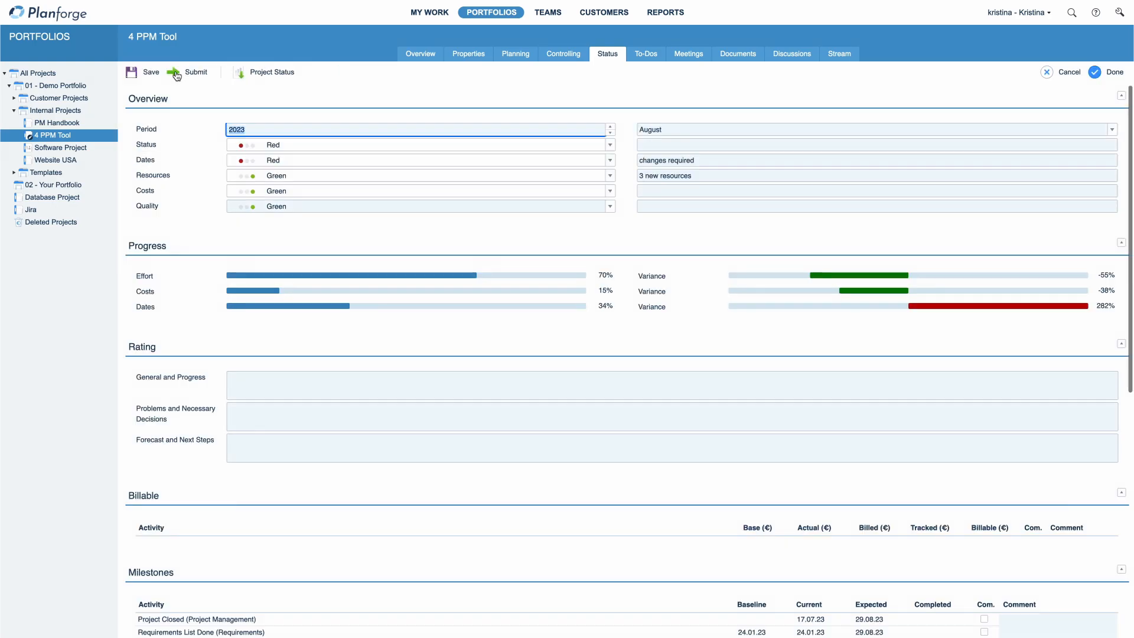
{"action": "left_click", "coordinate": [1112, 130]}
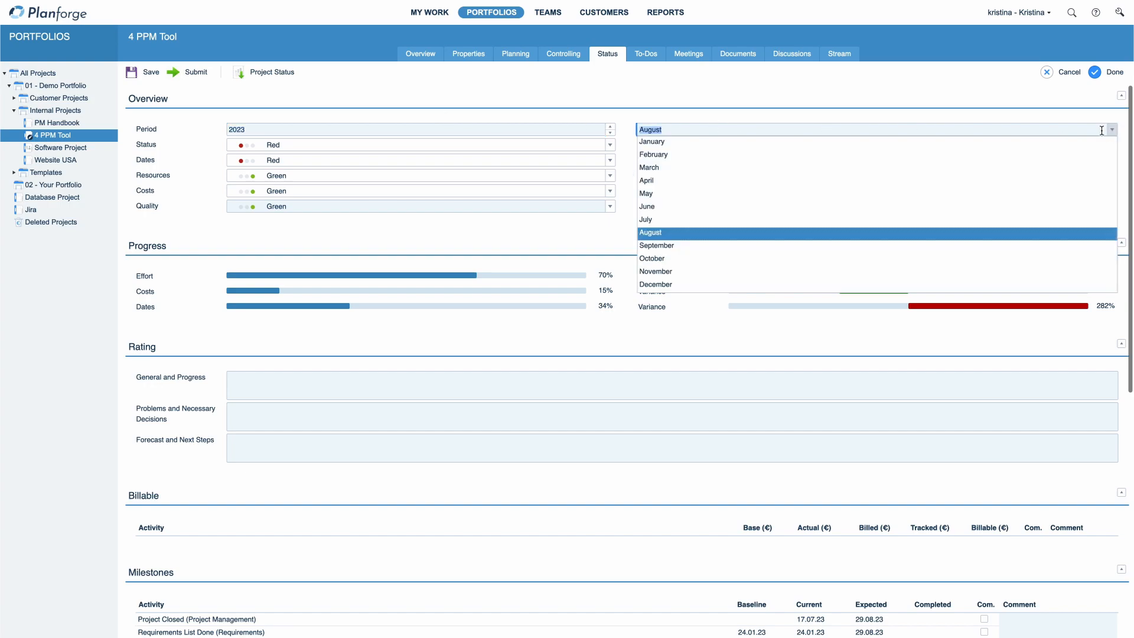
{"action": "left_click", "coordinate": [678, 208]}
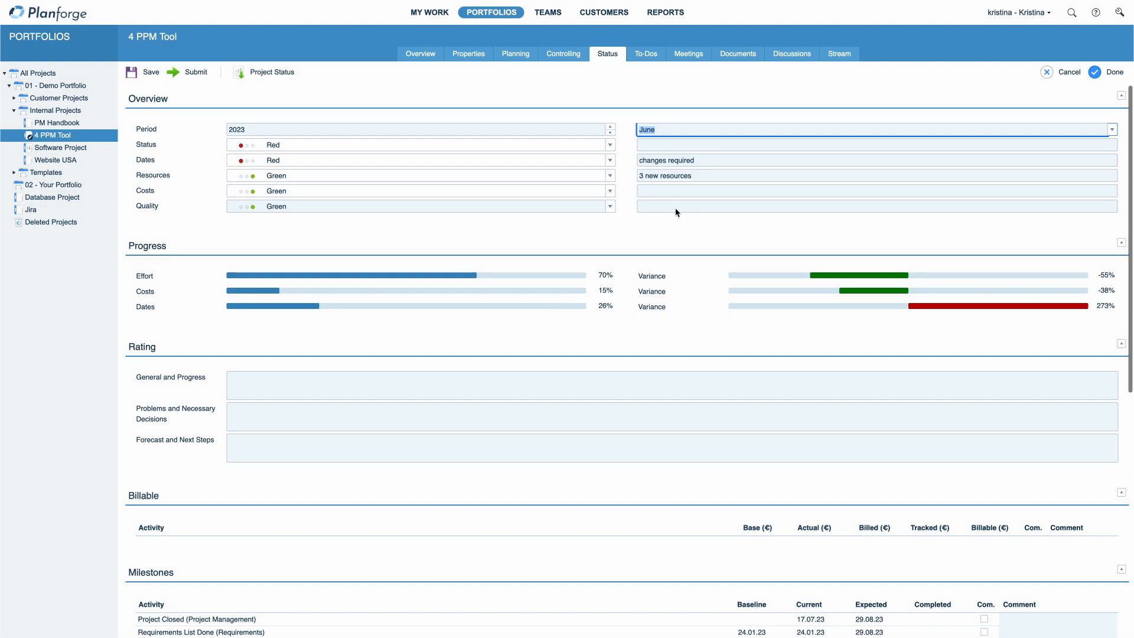
- Enter "comment on status" as the comment for the overall Status in the report's overview
{"action": "left_click", "coordinate": [666, 165]}
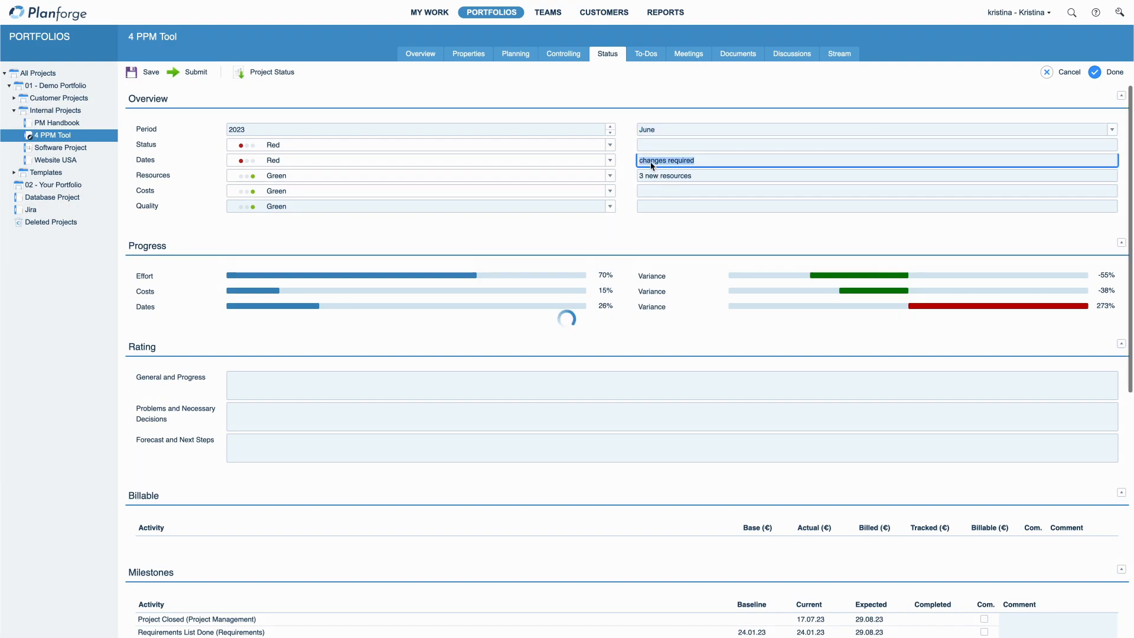
{"action": "left_click", "coordinate": [668, 175]}
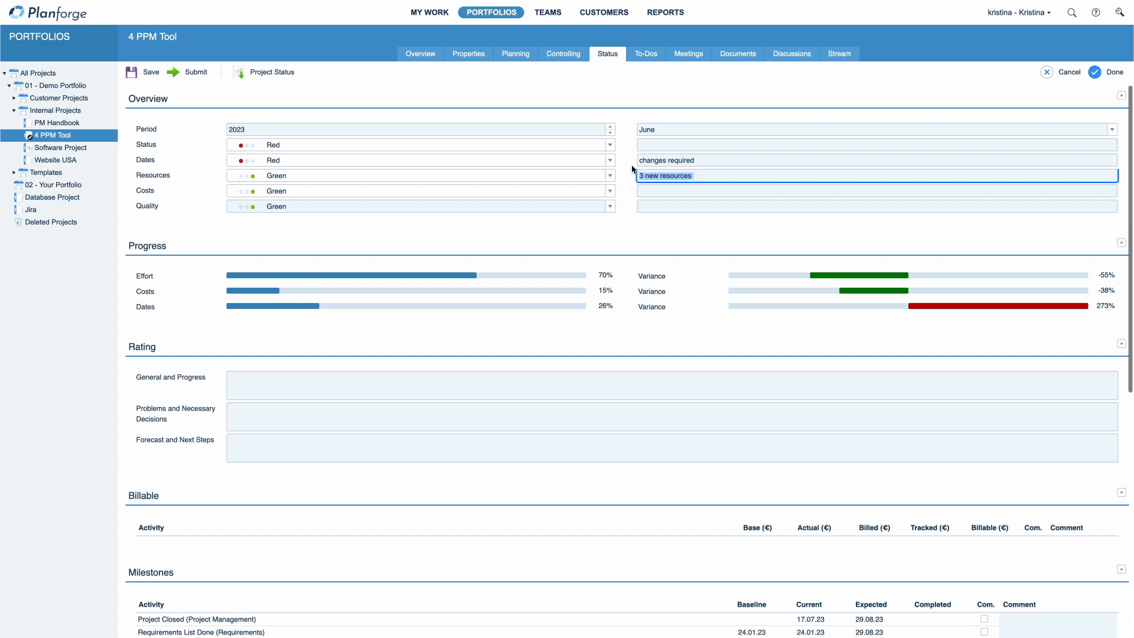
{"action": "left_click", "coordinate": [648, 145]}
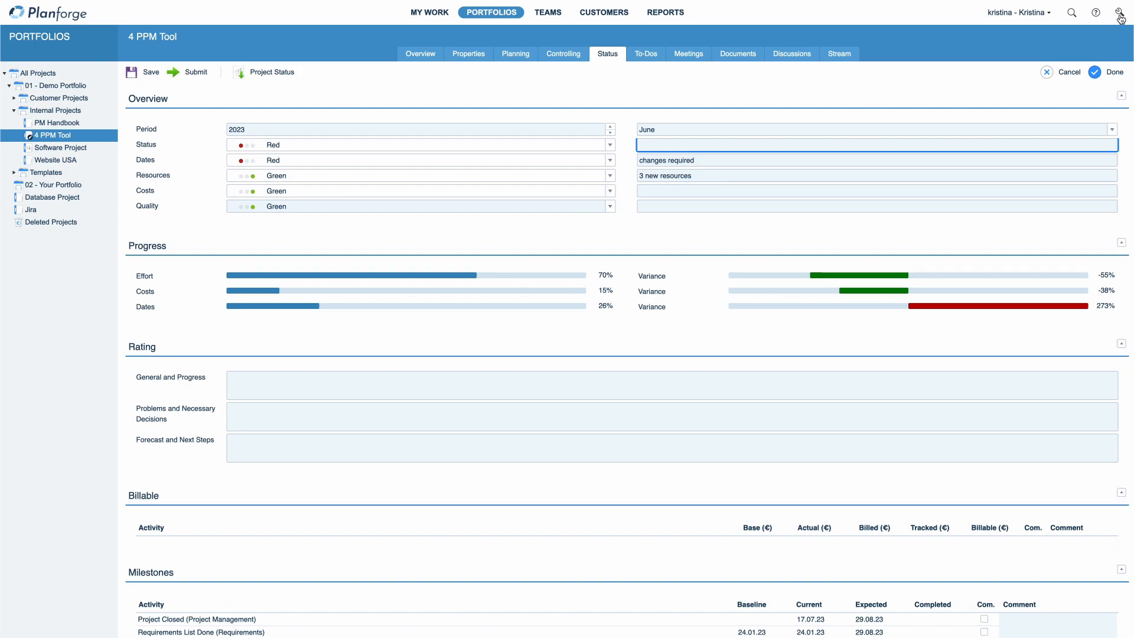
{"action": "scroll", "coordinate": [390, 214], "scroll_direction": "down", "scroll_amount": 1}
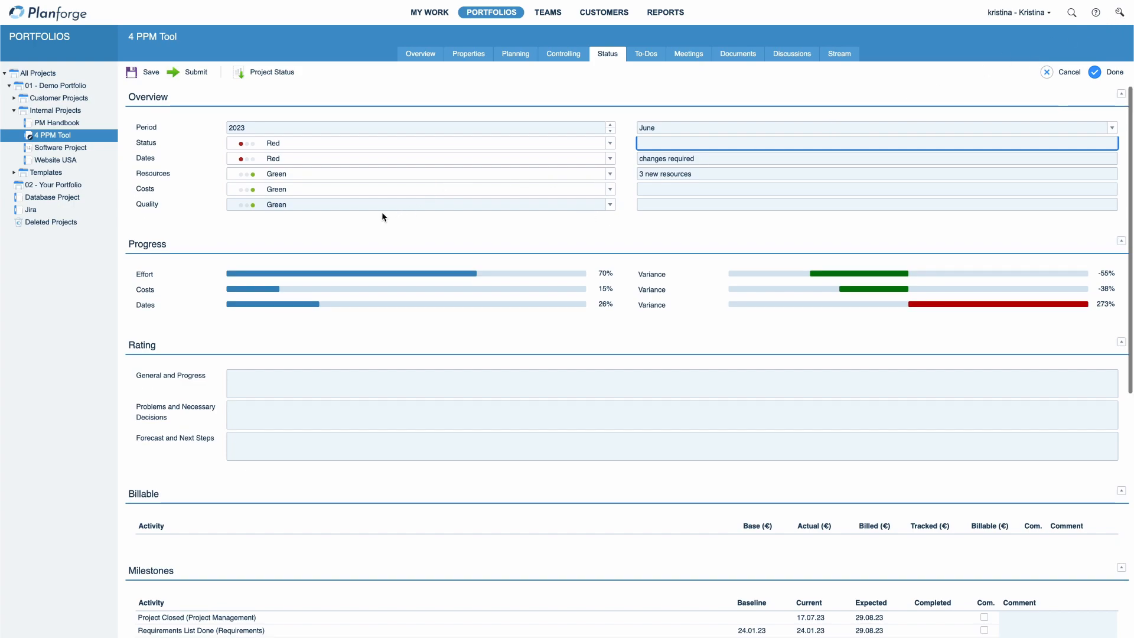
{"action": "scroll", "coordinate": [383, 218], "scroll_direction": "down", "scroll_amount": 1}
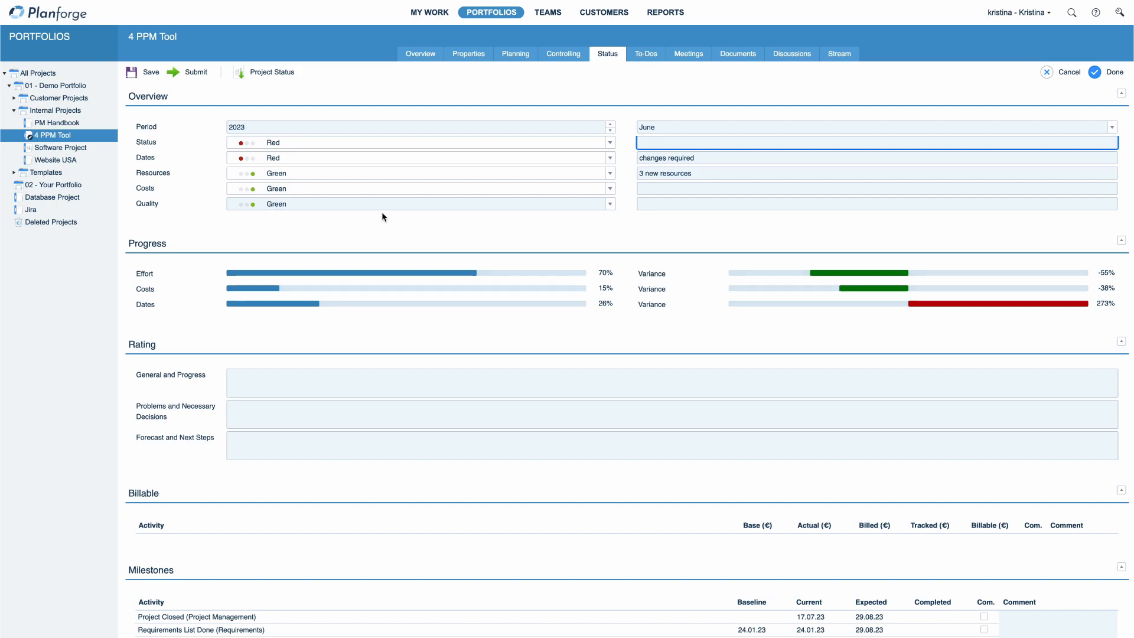
{"action": "scroll", "coordinate": [599, 172], "scroll_direction": "up", "scroll_amount": 1}
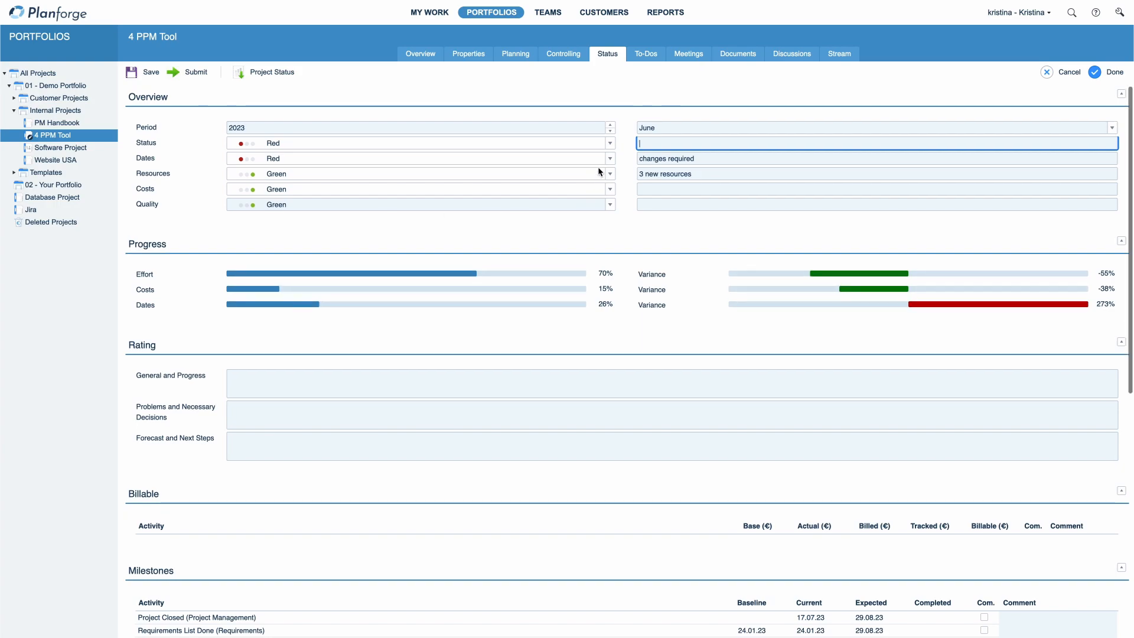
{"action": "type", "text": "comment on status"}
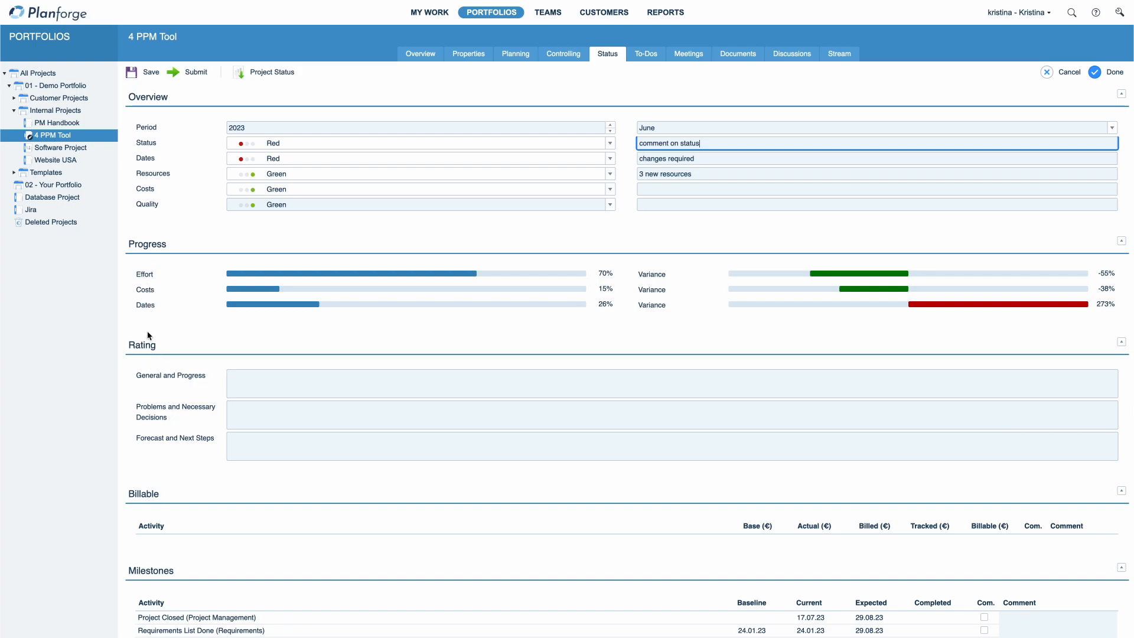
- Fill in the ratings: "past" for General and Progress, "present" for Problems and Necessary Decisions, "future" for Forecast and Next Steps
{"action": "left_click", "coordinate": [260, 384]}
{"action": "type", "text": "past"}
{"action": "left_click", "coordinate": [229, 407]}
{"action": "type", "text": "pr"}
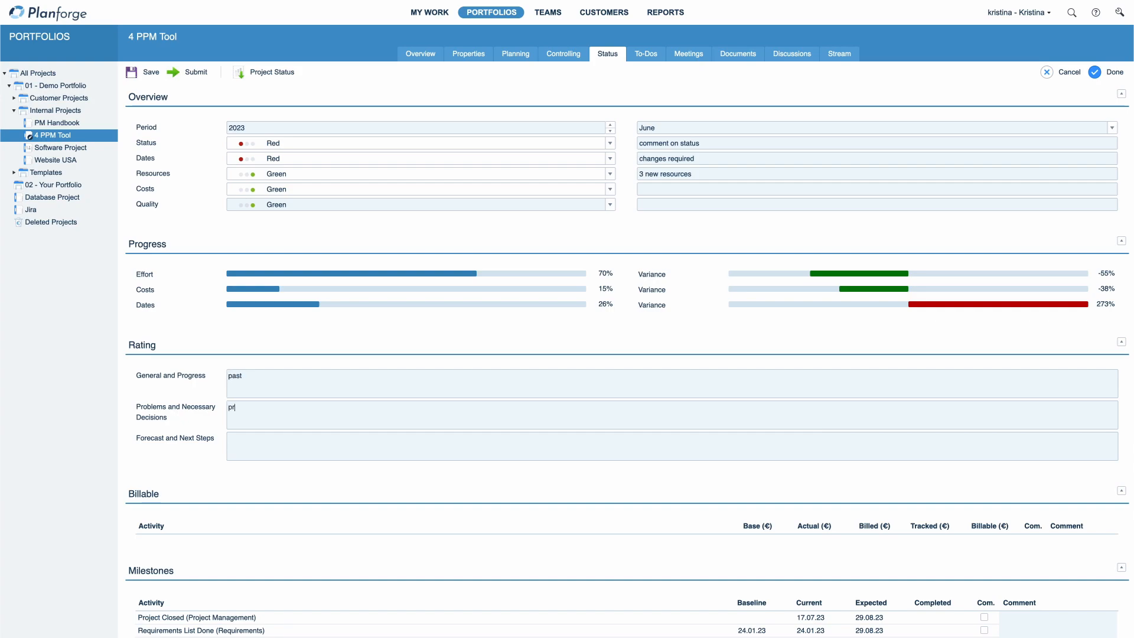
{"action": "type", "text": "esefuture"}
- Add the comment "comment on milestone" to the Project Closed milestone
{"action": "scroll", "coordinate": [256, 443], "scroll_direction": "down", "scroll_amount": 1}
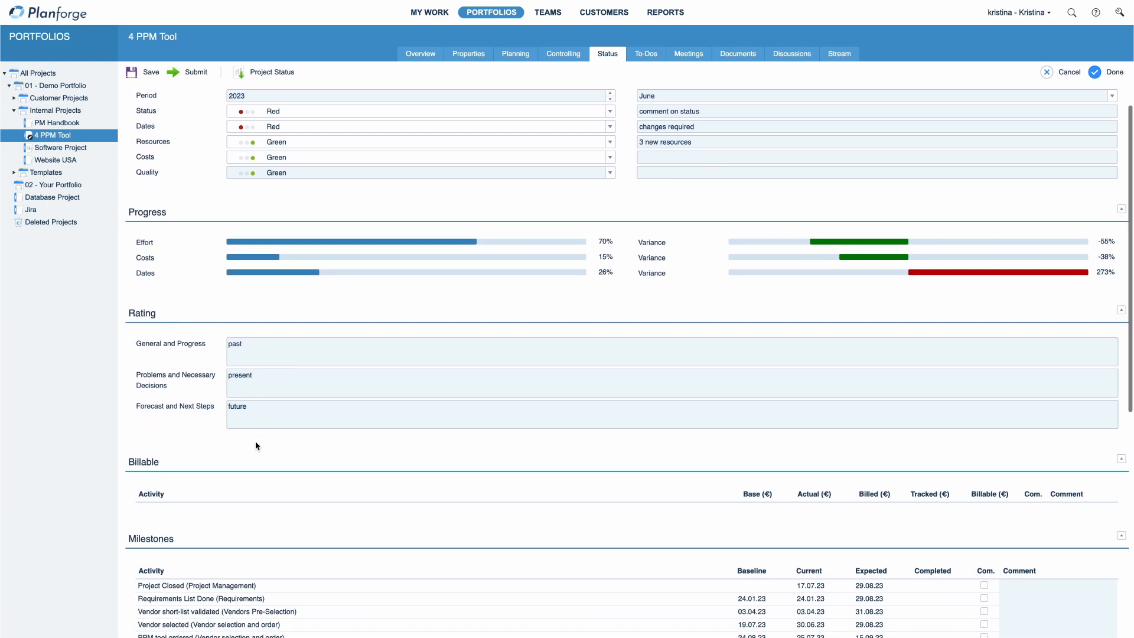
{"action": "scroll", "coordinate": [257, 445], "scroll_direction": "down", "scroll_amount": 2}
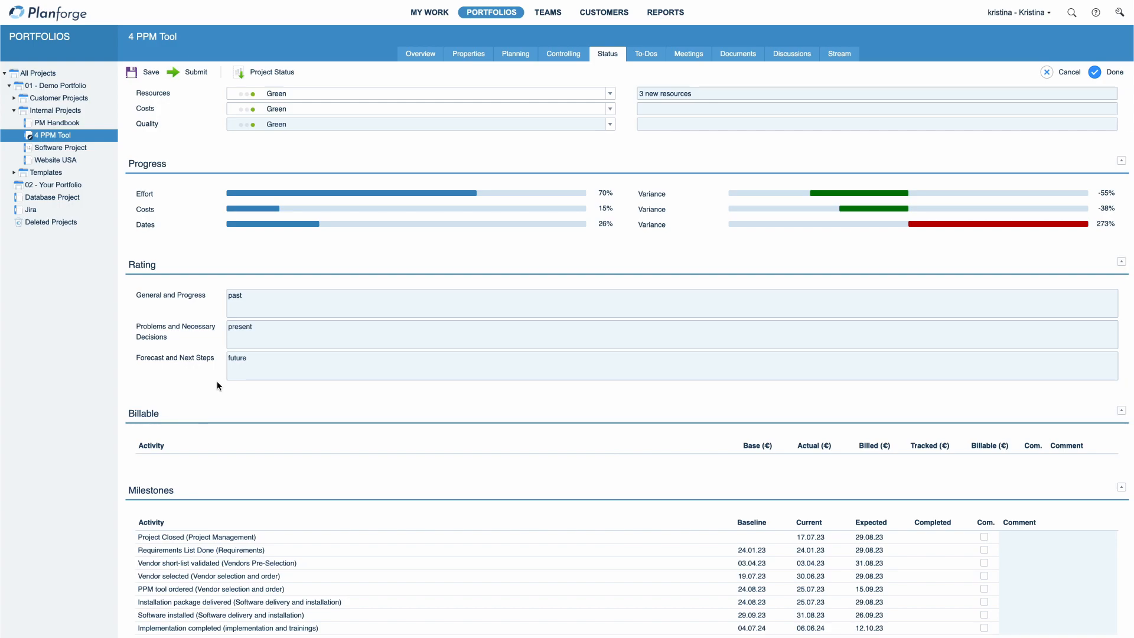
{"action": "scroll", "coordinate": [217, 384], "scroll_direction": "down", "scroll_amount": 2}
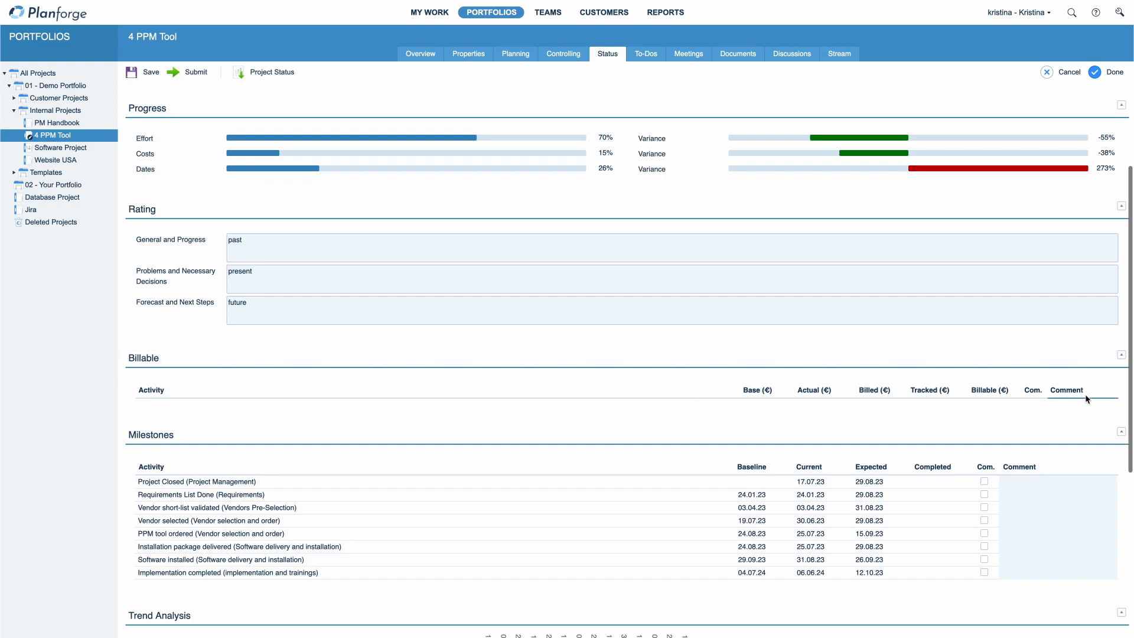
{"action": "scroll", "coordinate": [181, 385], "scroll_direction": "down", "scroll_amount": 2}
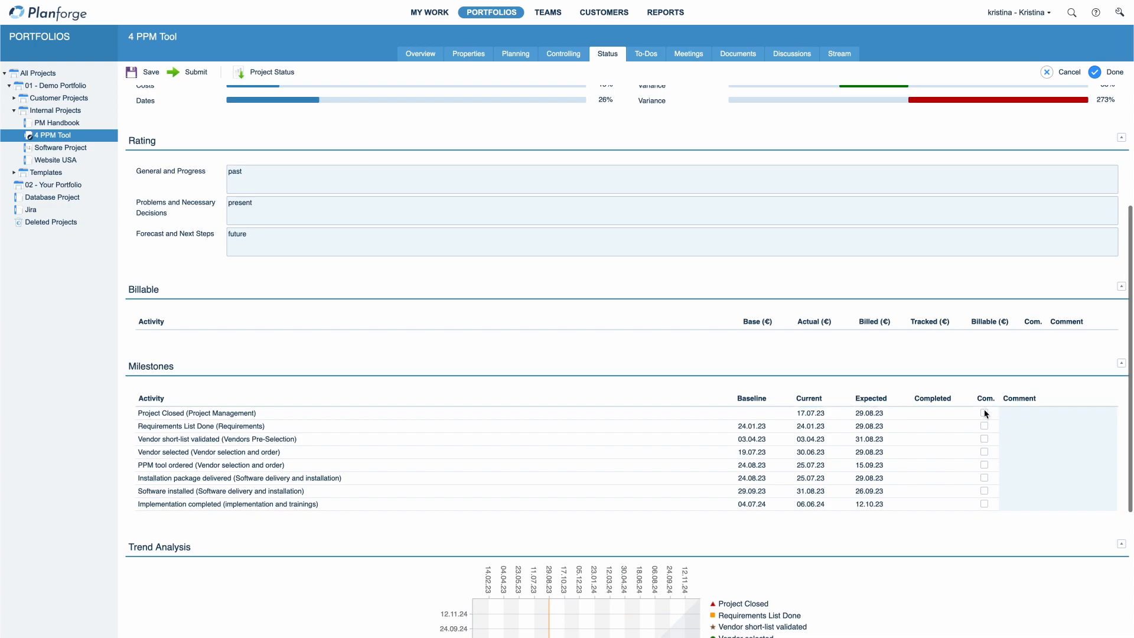
{"action": "left_click", "coordinate": [1015, 418]}
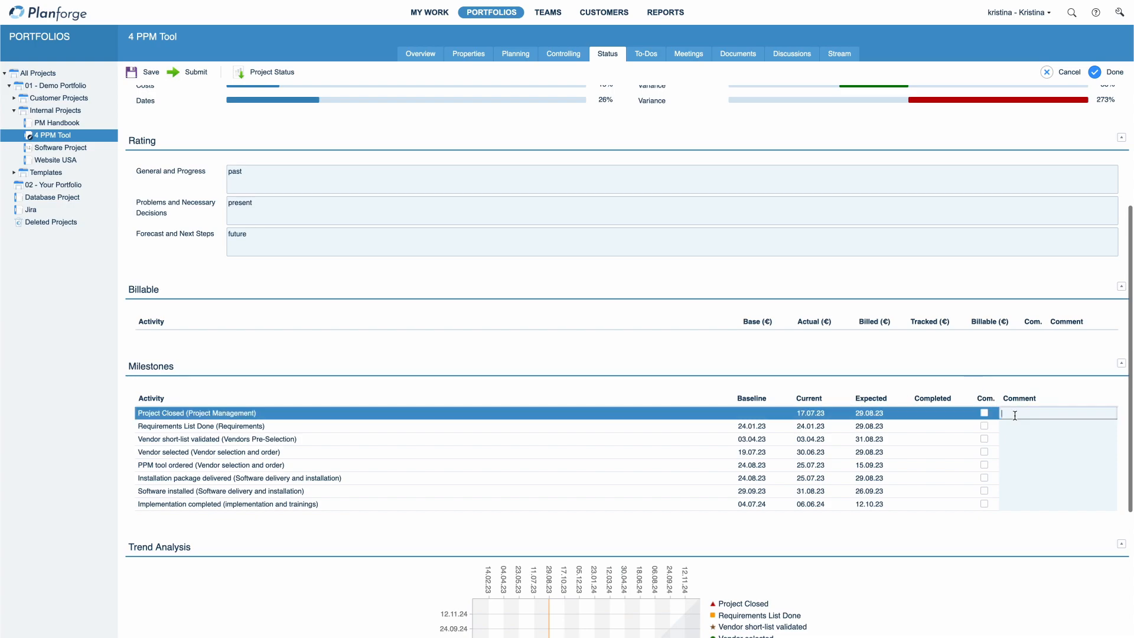
{"action": "type", "text": "comment on milestone"}
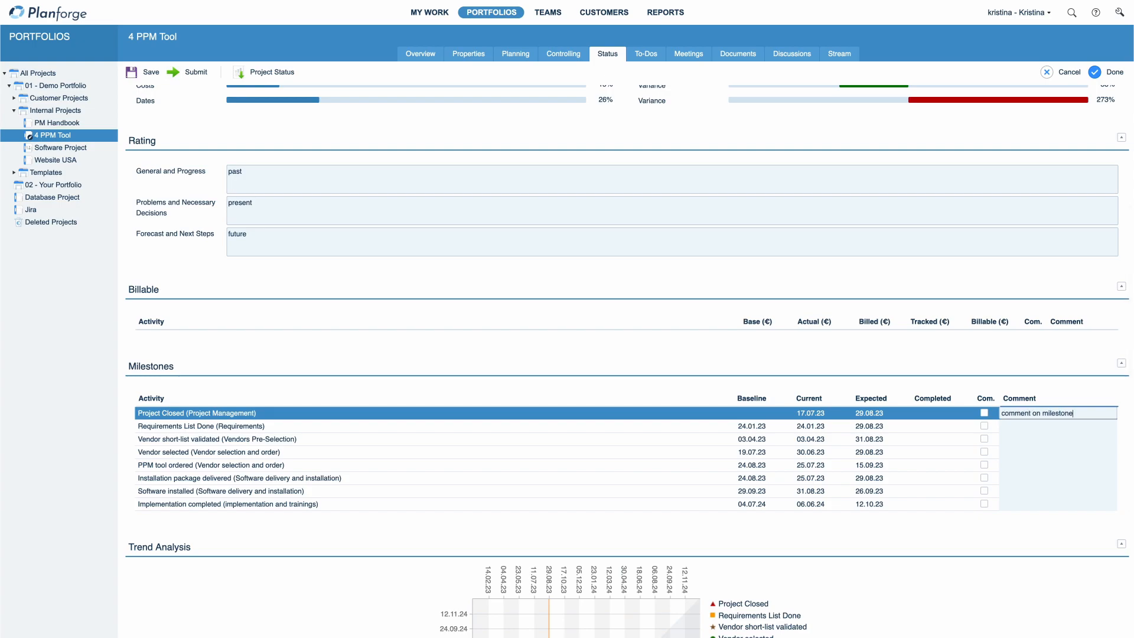
- Check the milestone trend analysis, and generate the Project Status document to review its contents through the Milestones and Costs sections
{"action": "scroll", "coordinate": [700, 385], "scroll_direction": "down", "scroll_amount": 3}
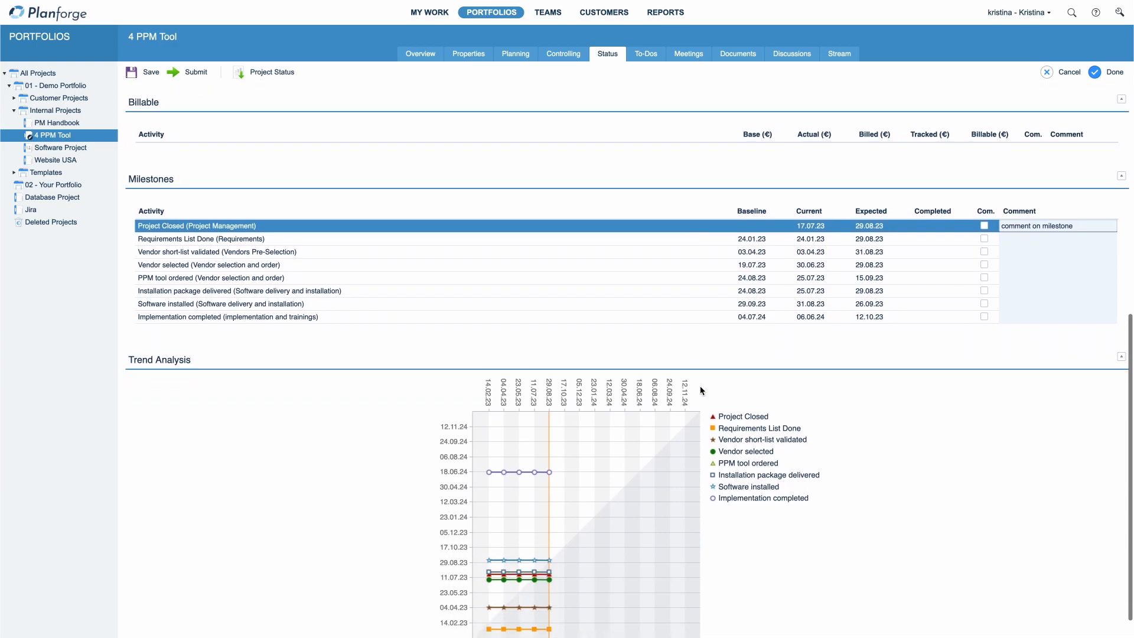
{"action": "scroll", "coordinate": [700, 386], "scroll_direction": "down", "scroll_amount": 1}
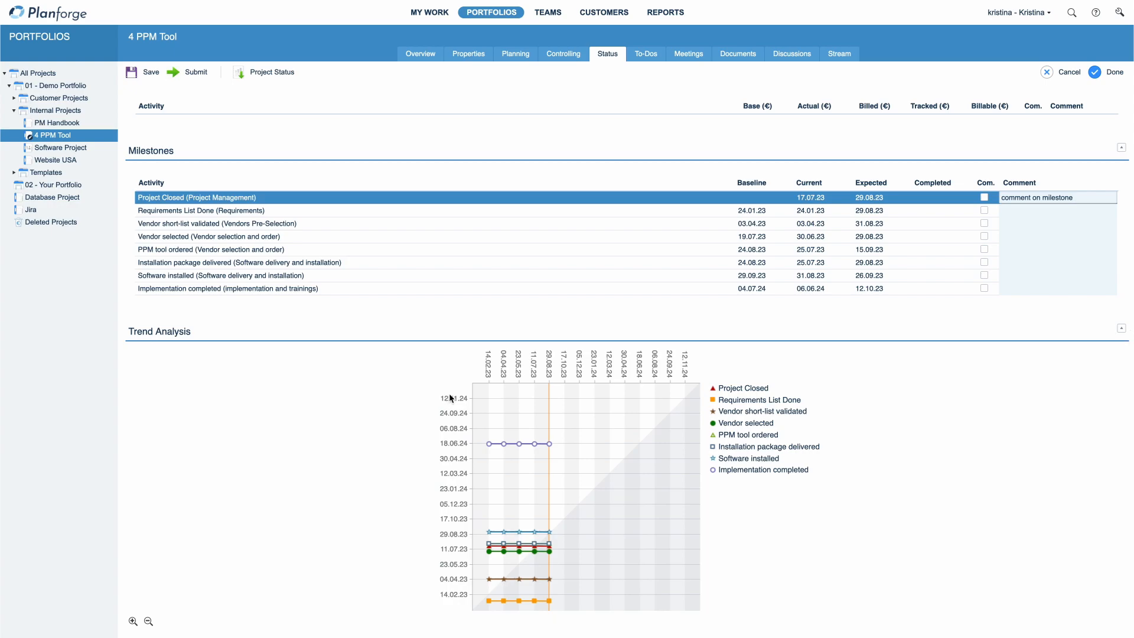
{"action": "scroll", "coordinate": [427, 372], "scroll_direction": "up", "scroll_amount": 7}
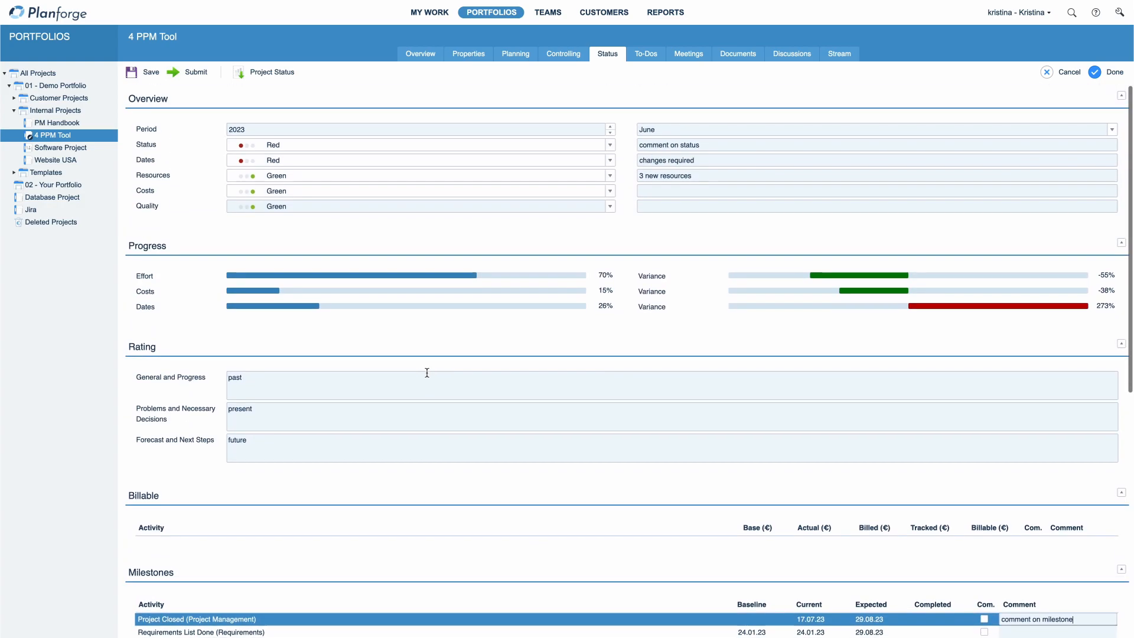
{"action": "left_click", "coordinate": [255, 78]}
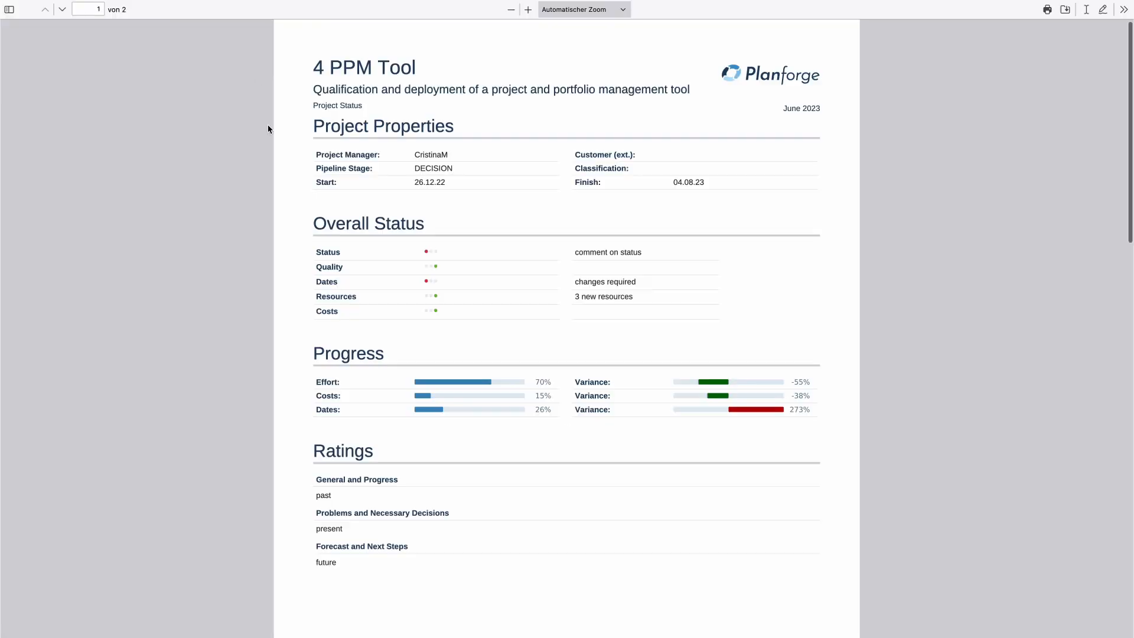
{"action": "mouse_move", "coordinate": [107, 3]}
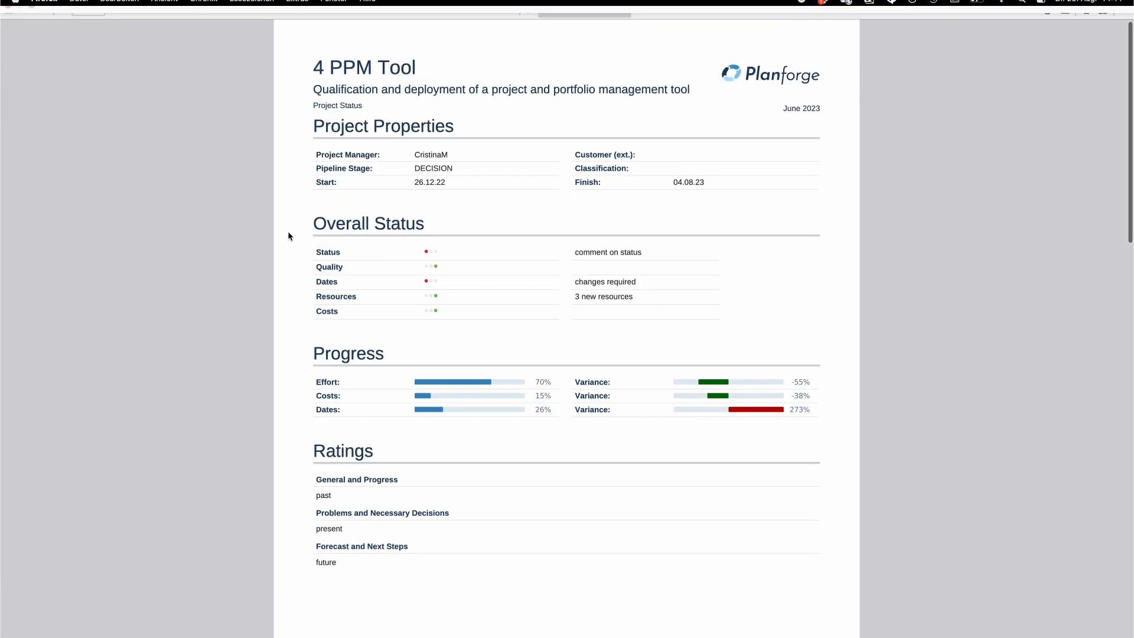
{"action": "scroll", "coordinate": [382, 249], "scroll_direction": "down", "scroll_amount": 9}
{"action": "scroll", "coordinate": [382, 249], "scroll_direction": "down", "scroll_amount": 10}
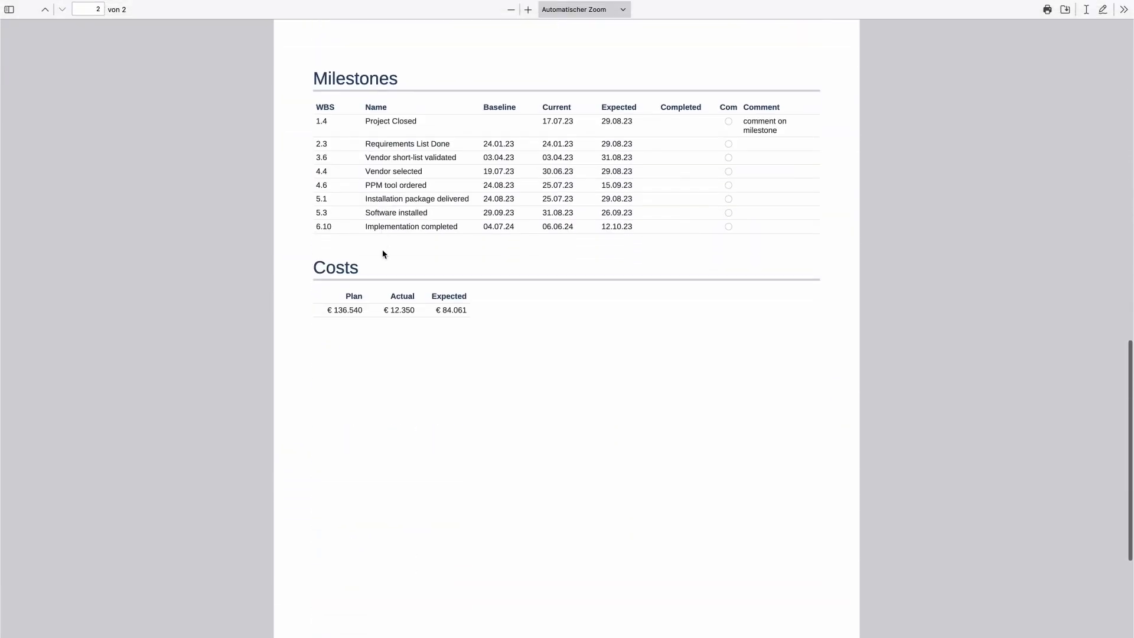
- Return to the status report form and submit the June 2023 report, accepting the proposed version number
{"action": "left_click", "coordinate": [92, 14]}
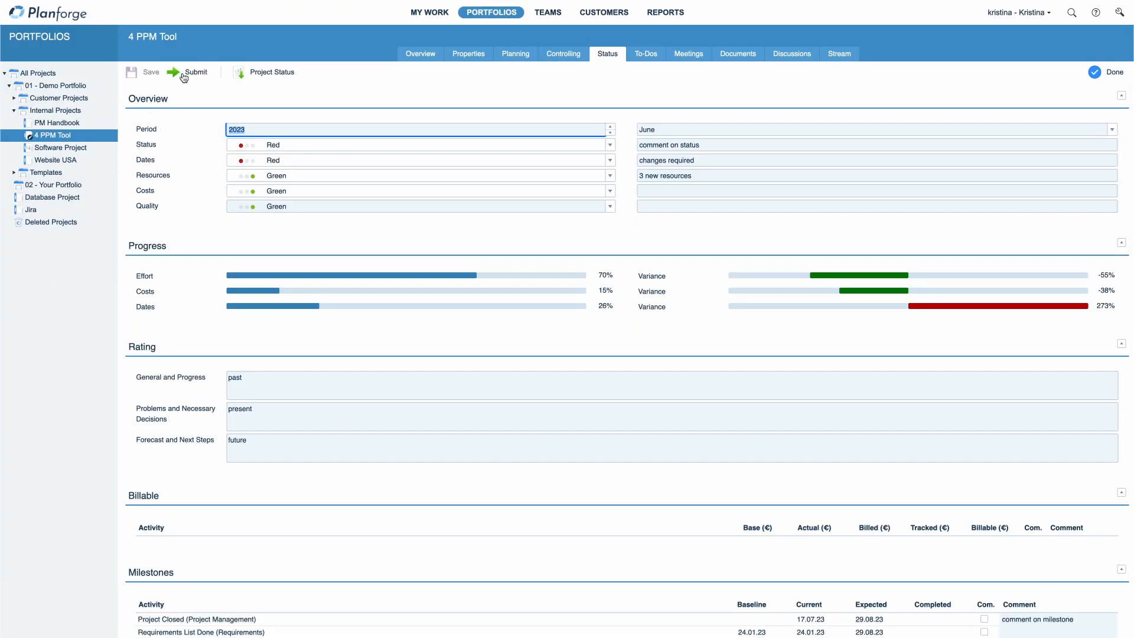
{"action": "left_click", "coordinate": [186, 74]}
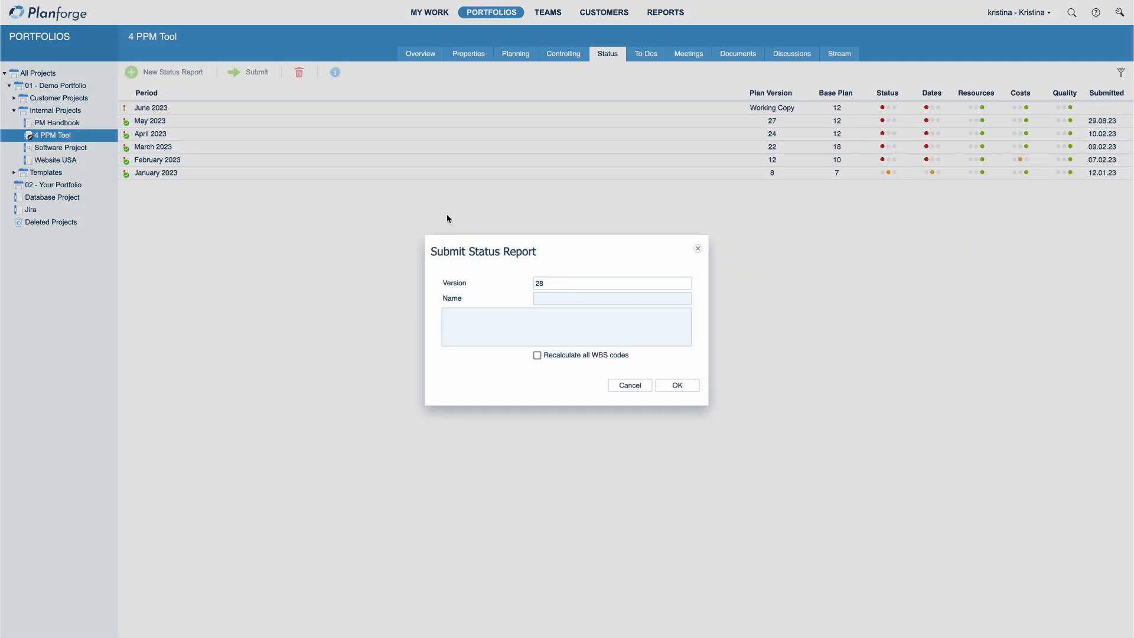
{"action": "left_click", "coordinate": [665, 387]}
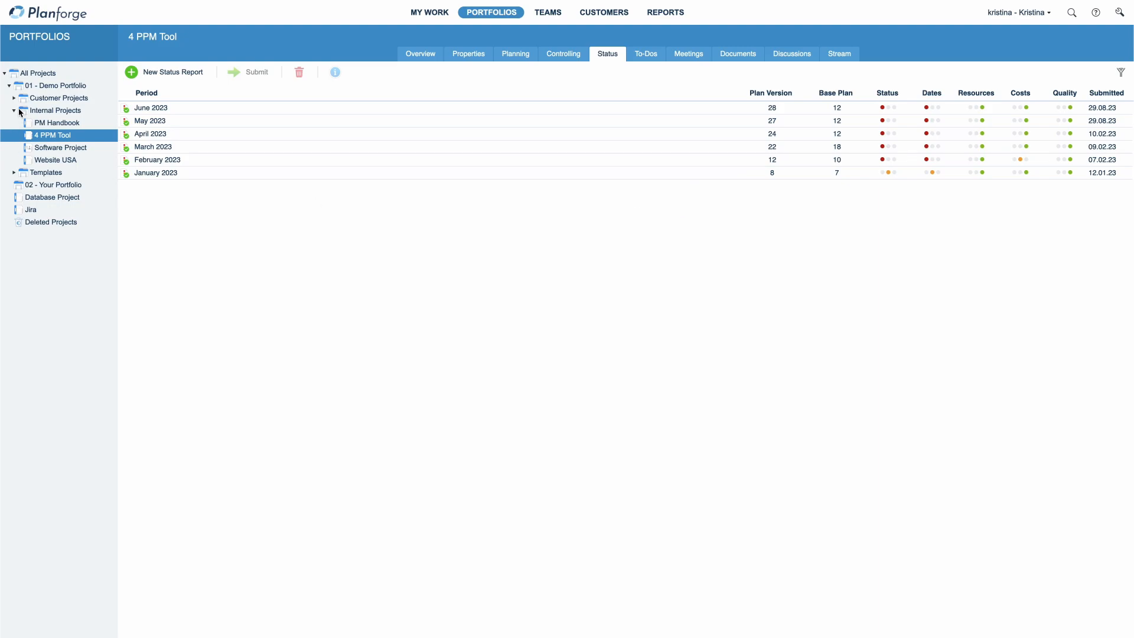
- Examine the Internal Projects portfolio's KPIs and the status overview of its projects
{"action": "left_click", "coordinate": [37, 112]}
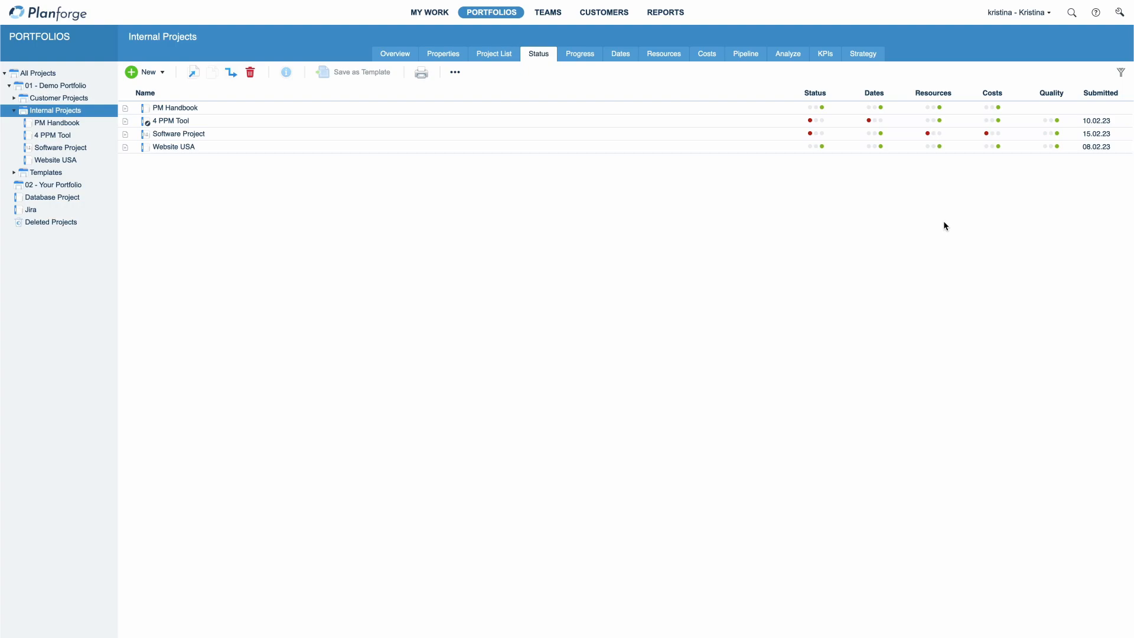
{"action": "left_click", "coordinate": [827, 54]}
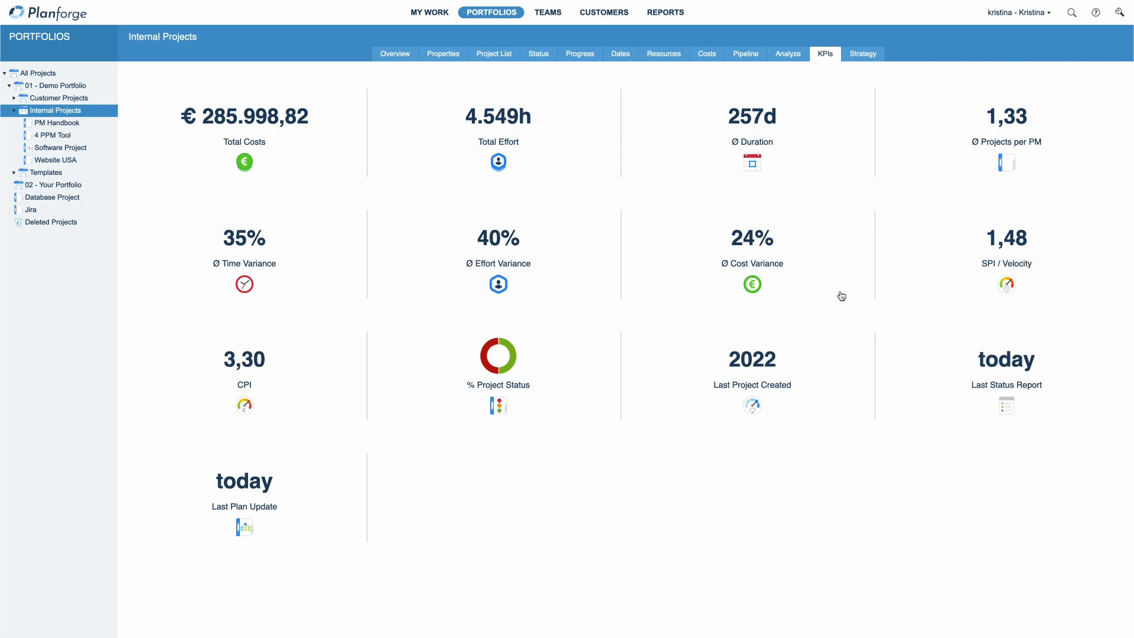
{"action": "left_click", "coordinate": [544, 55]}
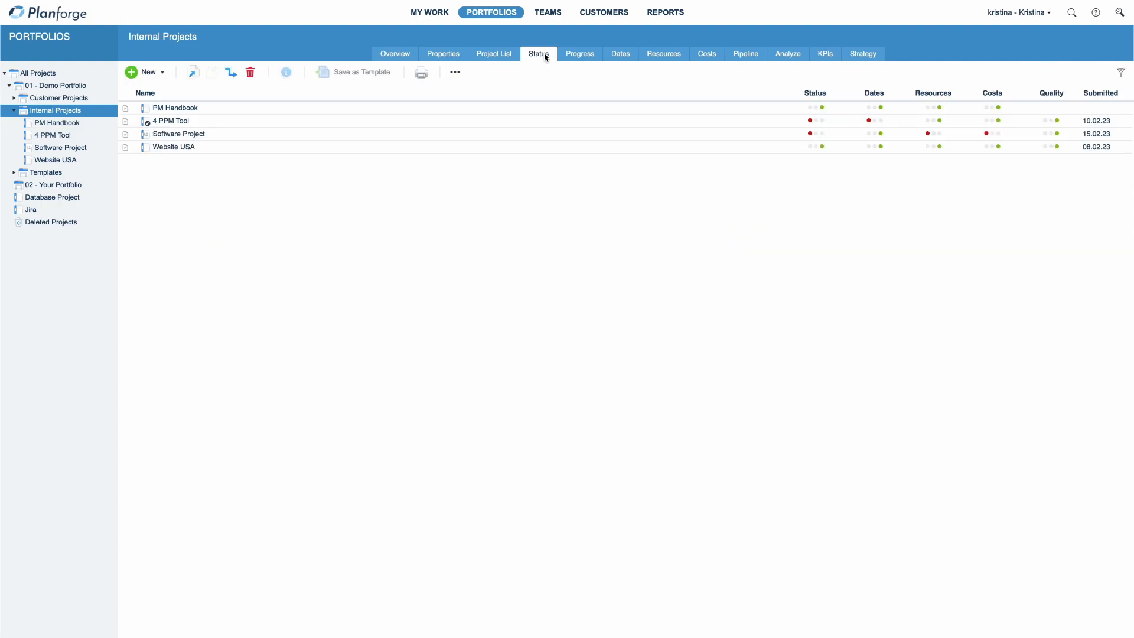